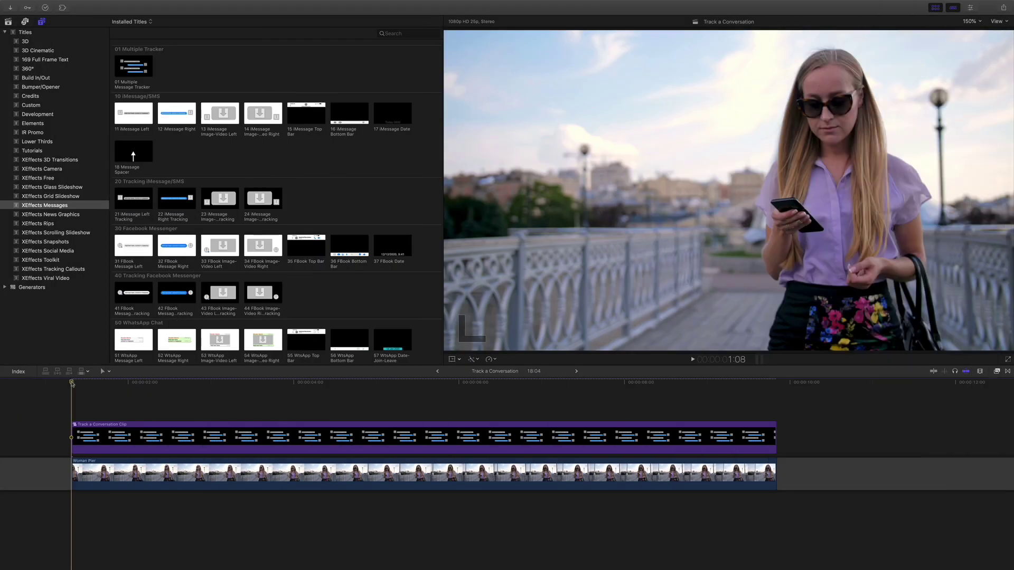
Step: Play the finished preview of the conversation tracked to the woman's phone
{"action": "key", "text": "space"}
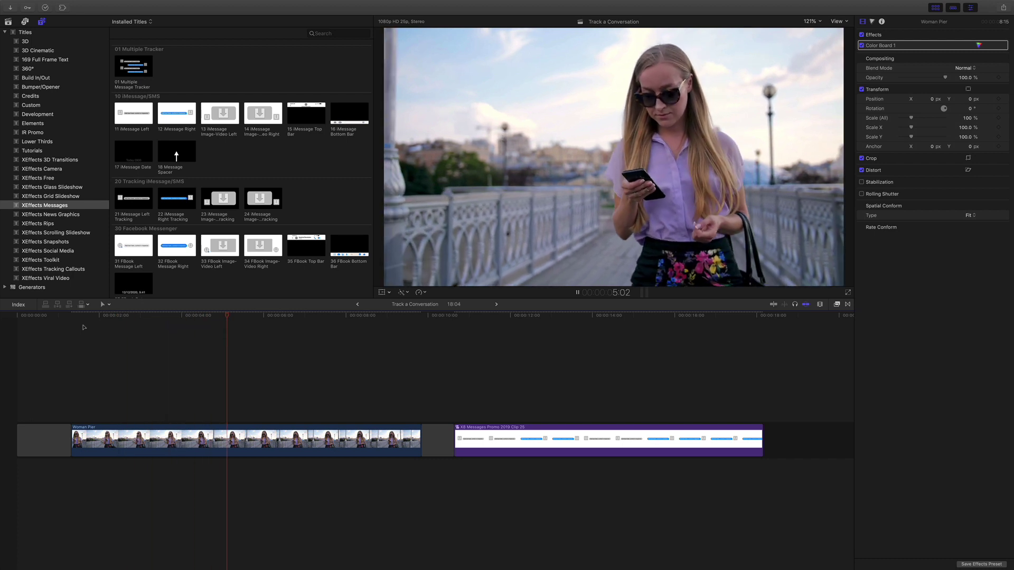
{"action": "key", "text": "space"}
{"action": "left_click_drag", "start_coordinate": [451, 315], "coordinate": [464, 316]}
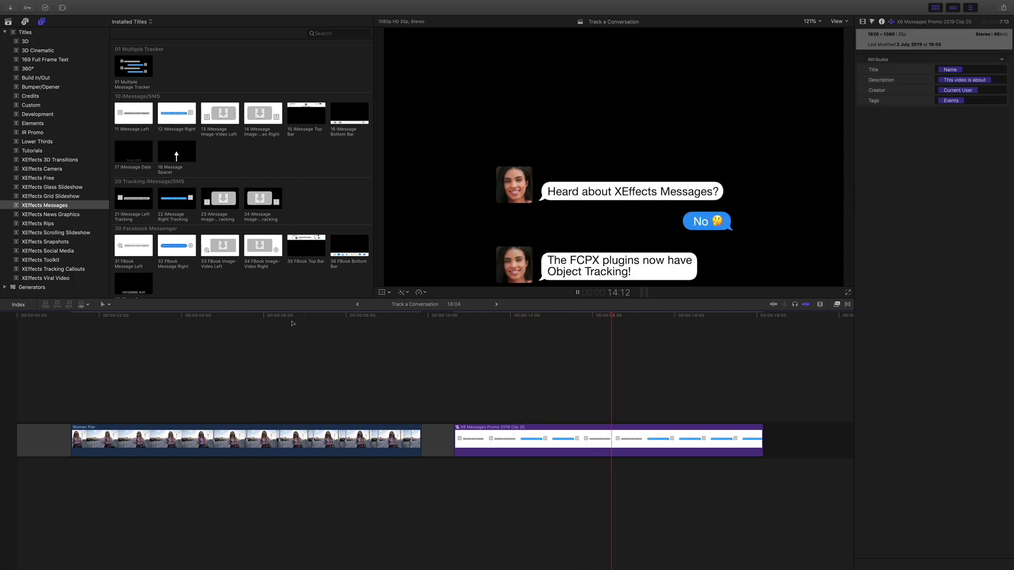
{"action": "left_click_drag", "start_coordinate": [255, 317], "coordinate": [145, 338]}
{"action": "key", "text": "space"}
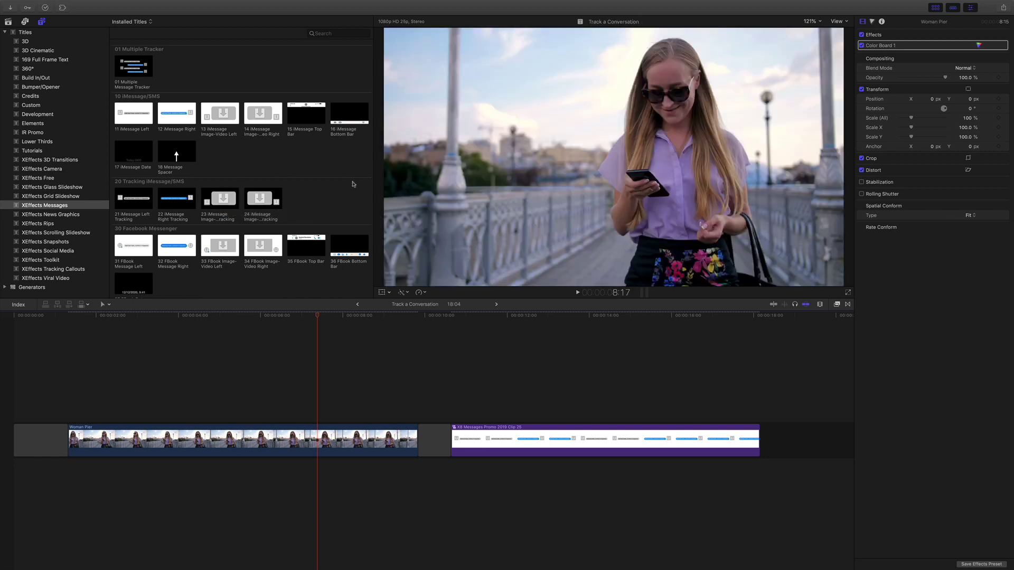
{"action": "left_click_drag", "start_coordinate": [318, 318], "coordinate": [72, 356]}
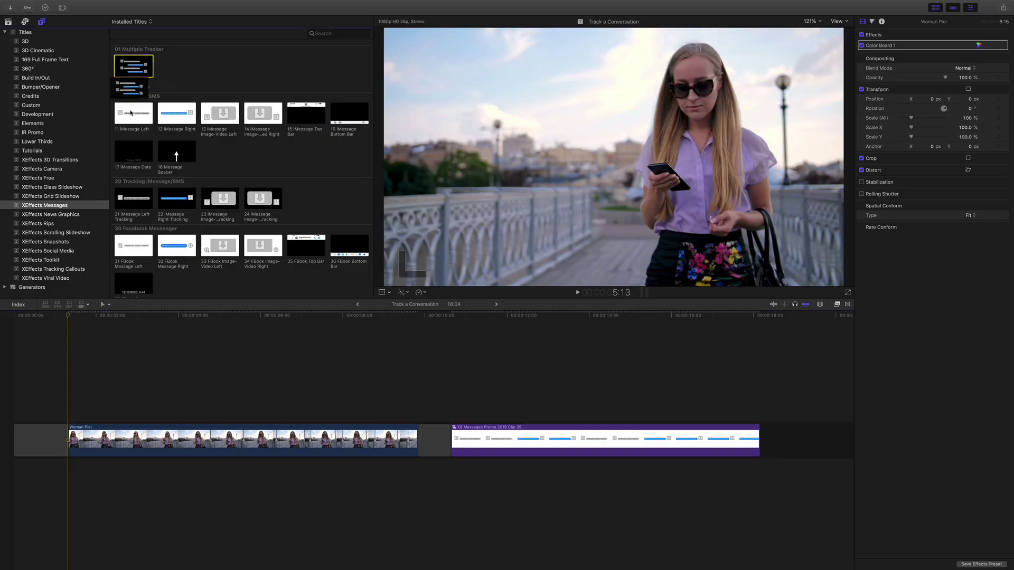
Step: Add the 01 Multiple Message Tracker title above Woman Pier, trimmed to end with that clip
{"action": "left_click_drag", "start_coordinate": [559, 279], "coordinate": [72, 423]}
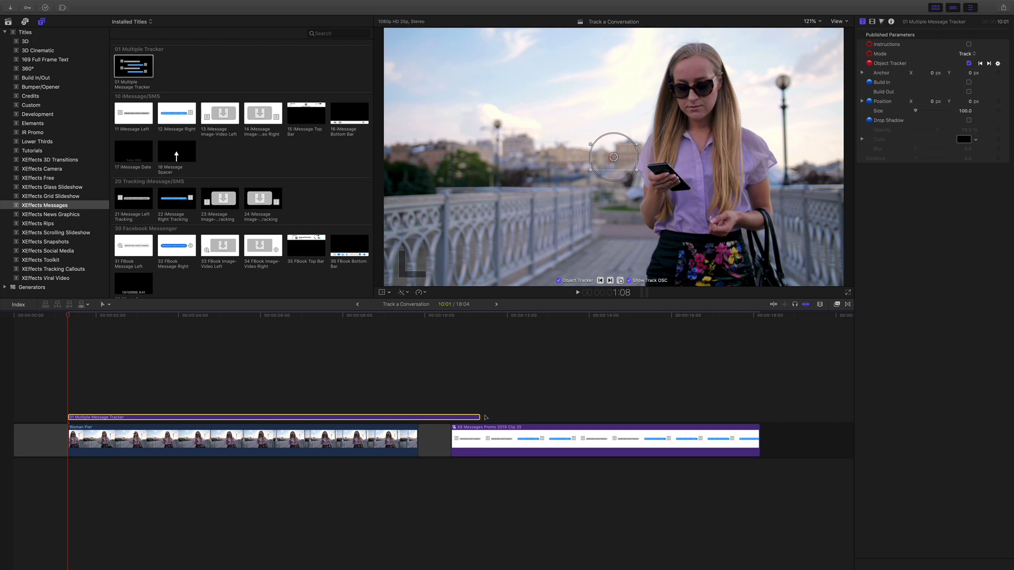
{"action": "left_click_drag", "start_coordinate": [478, 417], "coordinate": [417, 417]}
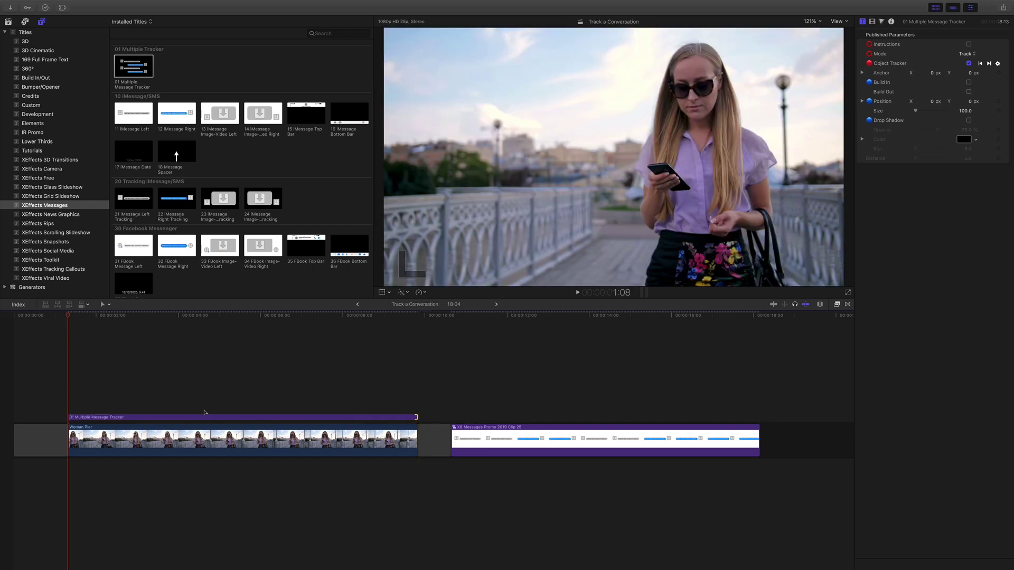
{"action": "key", "text": "Home"}
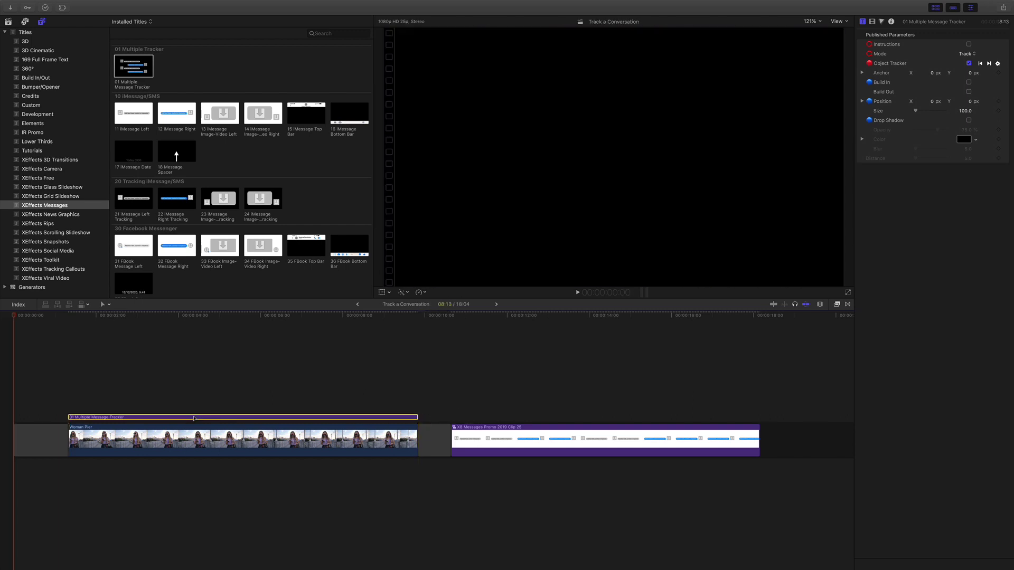
{"action": "key", "text": "Down"}
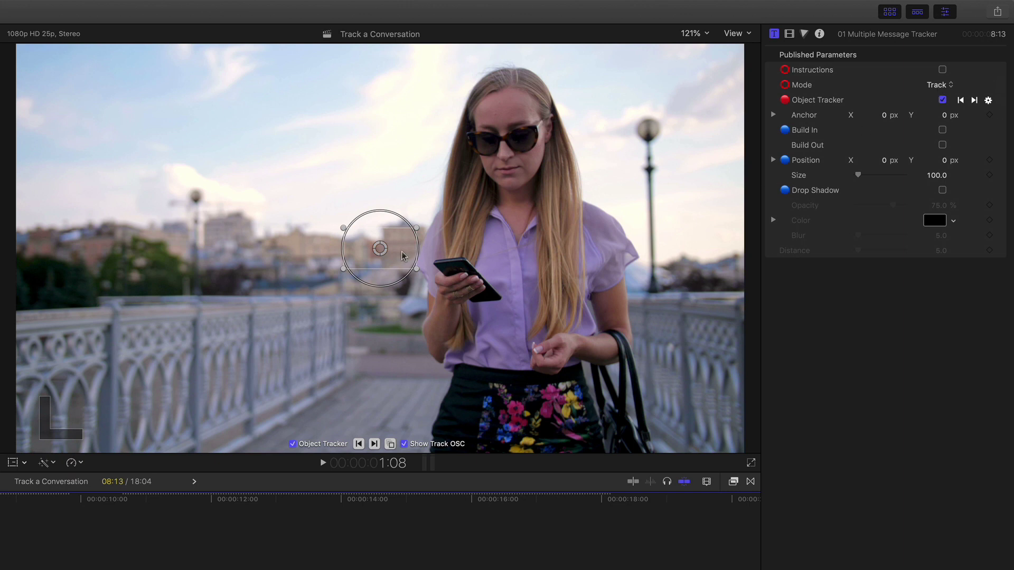
Step: Place the tracker box over the woman's phone, set smoothing, and track it forward
{"action": "left_click_drag", "start_coordinate": [404, 261], "coordinate": [506, 307]}
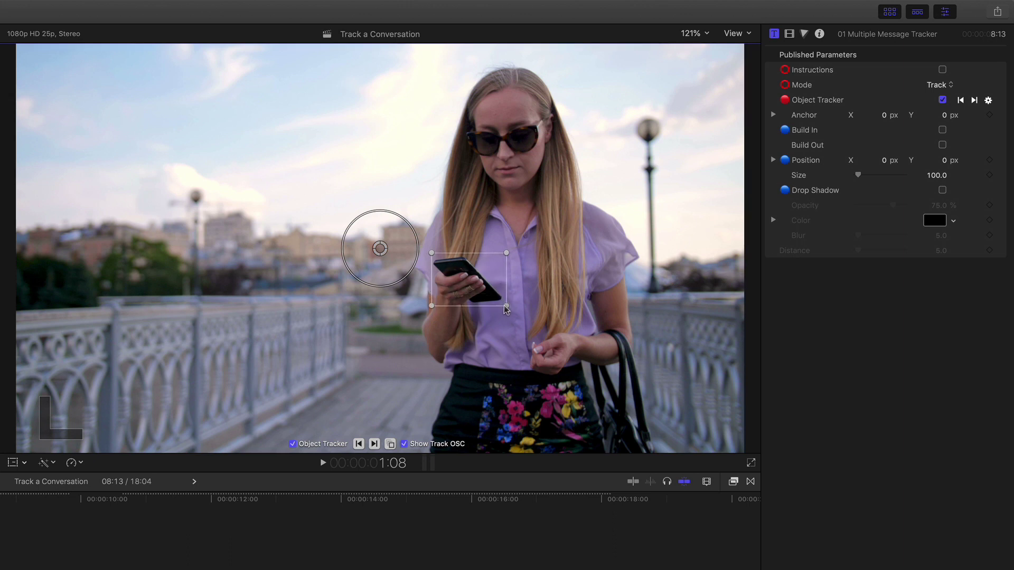
{"action": "left_click", "coordinate": [390, 444]}
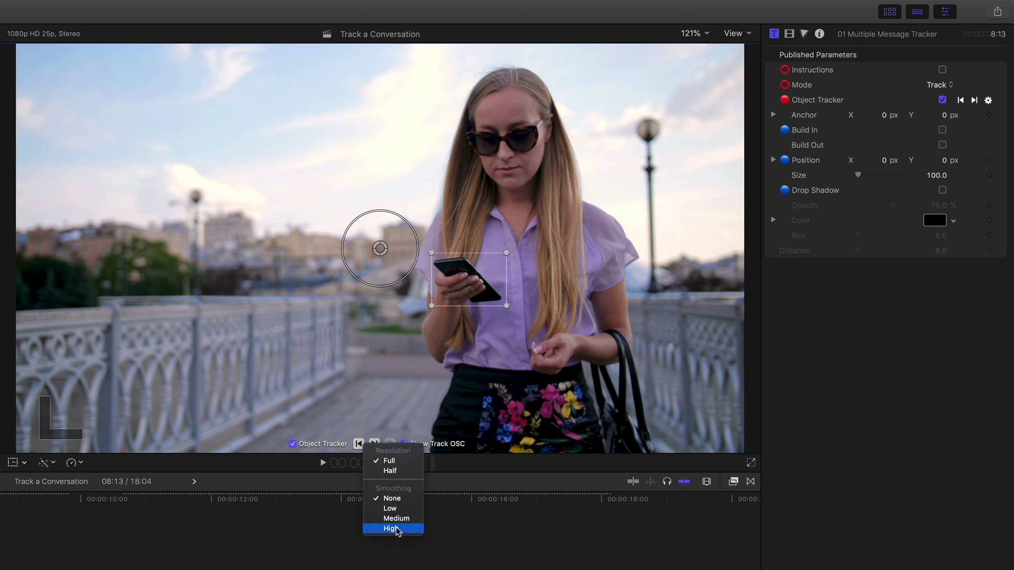
{"action": "left_click", "coordinate": [396, 522]}
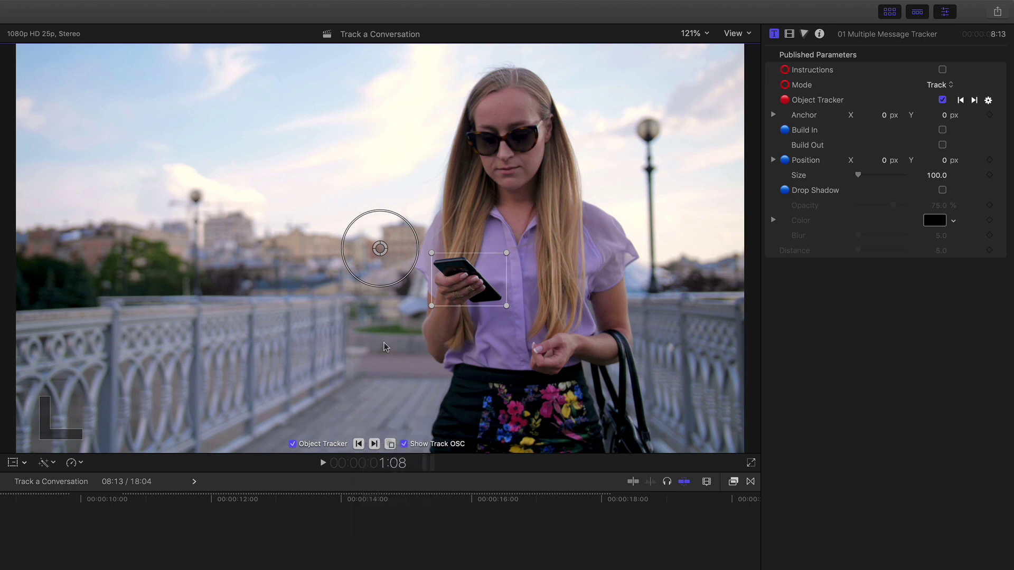
{"action": "left_click", "coordinate": [374, 444]}
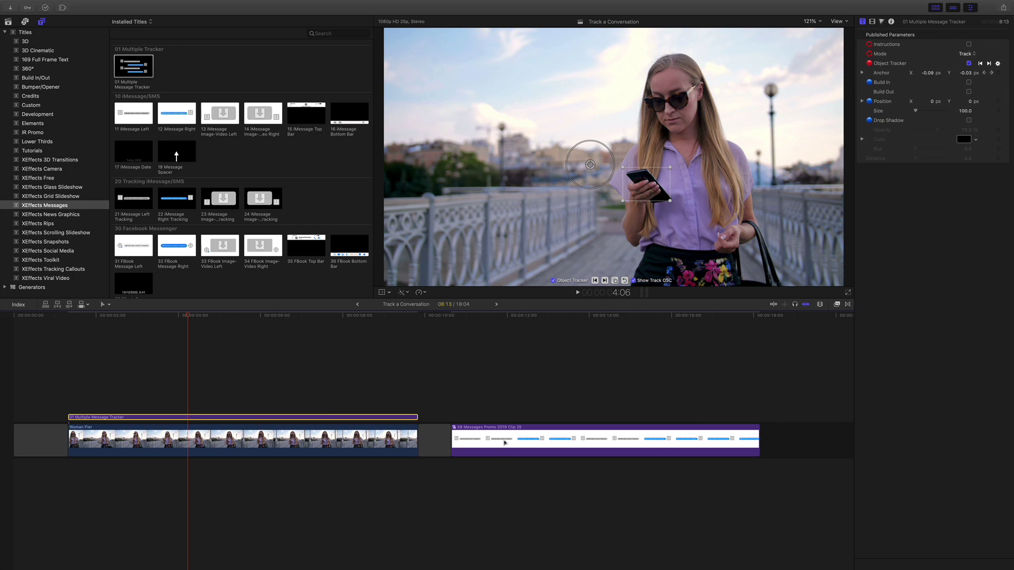
Step: Stack the messages clip in the lane above Woman Pier and extend its end
{"action": "left_click_drag", "start_coordinate": [505, 443], "coordinate": [122, 407]}
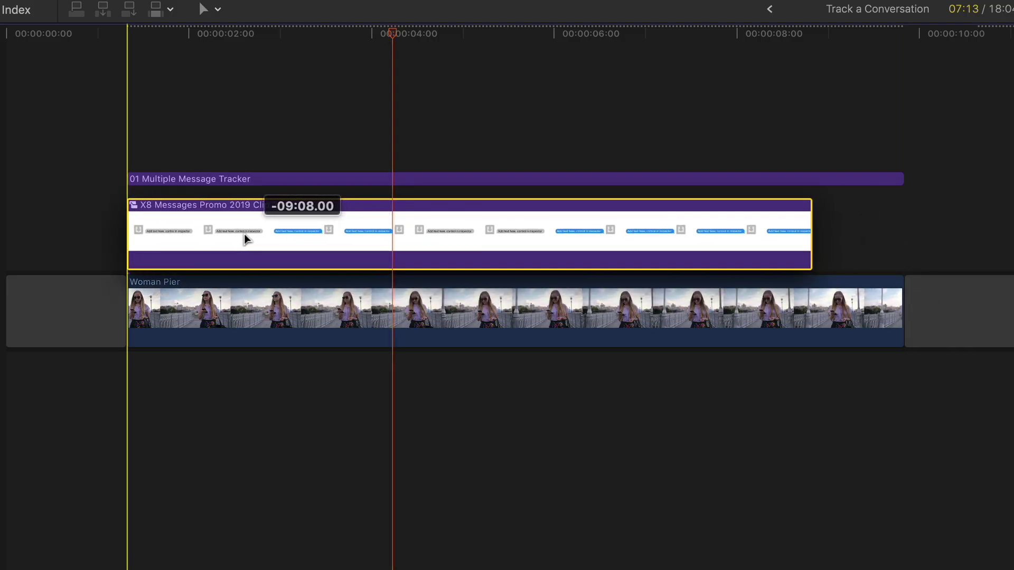
{"action": "left_click_drag", "start_coordinate": [244, 234], "coordinate": [245, 236]}
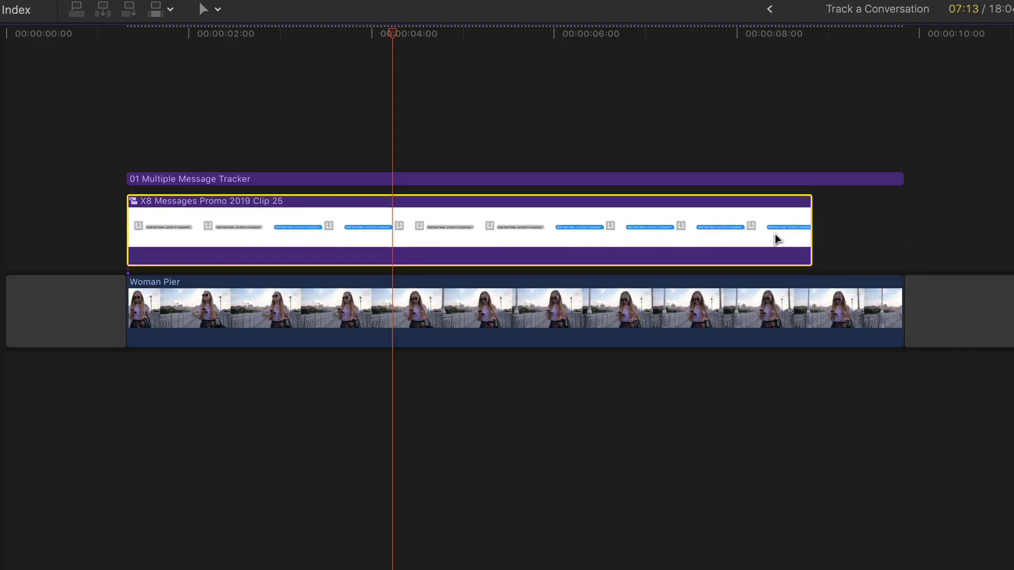
{"action": "left_click_drag", "start_coordinate": [804, 234], "coordinate": [892, 236]}
Step: Switch the message tracker title's Mode to Display
{"action": "left_click_drag", "start_coordinate": [392, 35], "coordinate": [226, 53]}
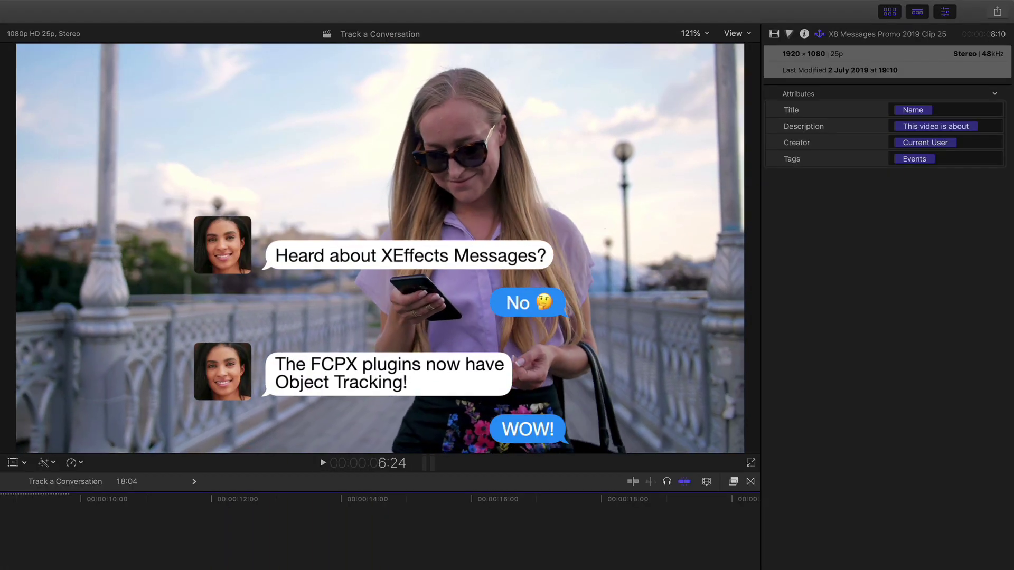
{"action": "key", "text": "c"}
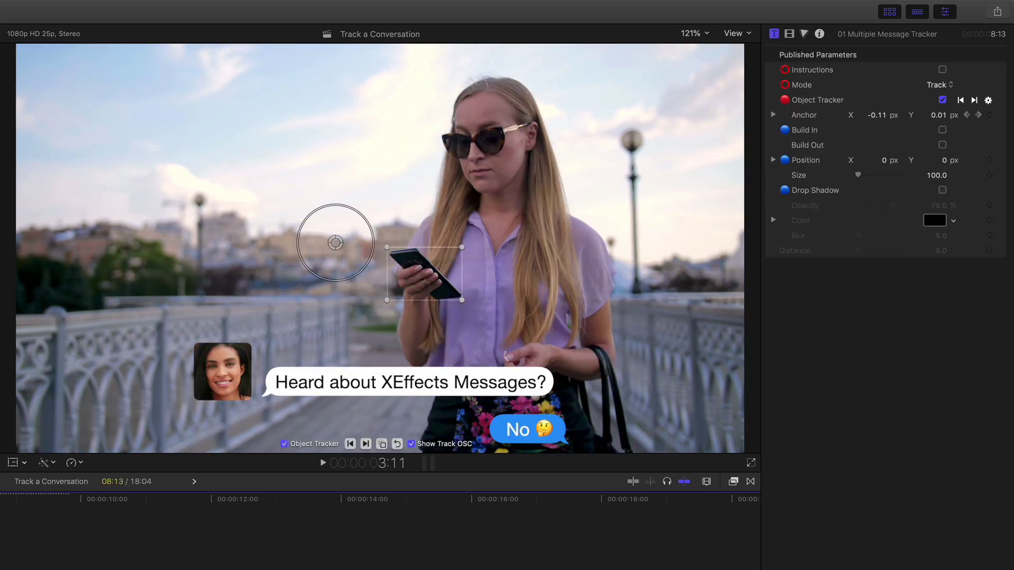
{"action": "left_click", "coordinate": [938, 84]}
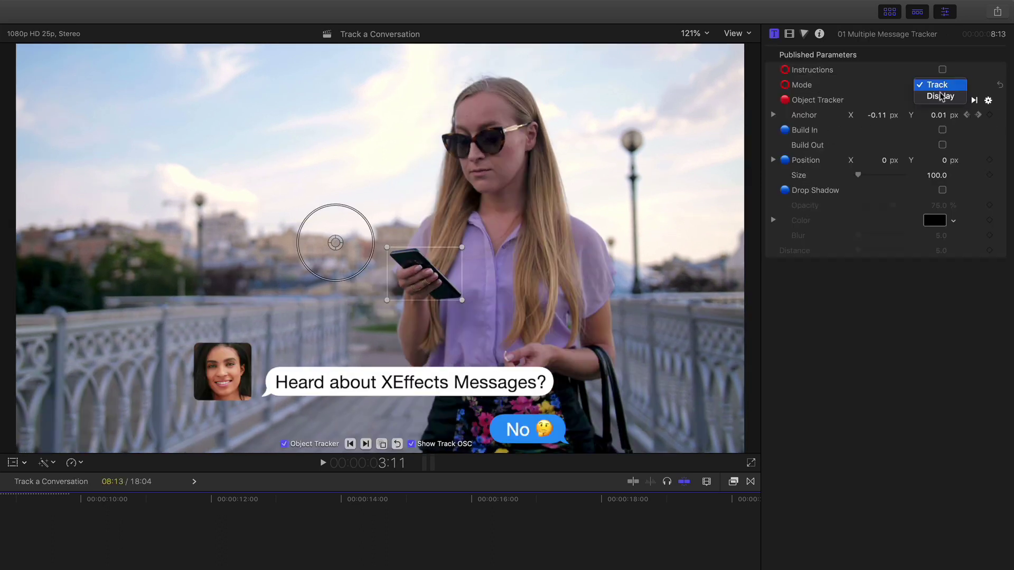
{"action": "left_click", "coordinate": [940, 97]}
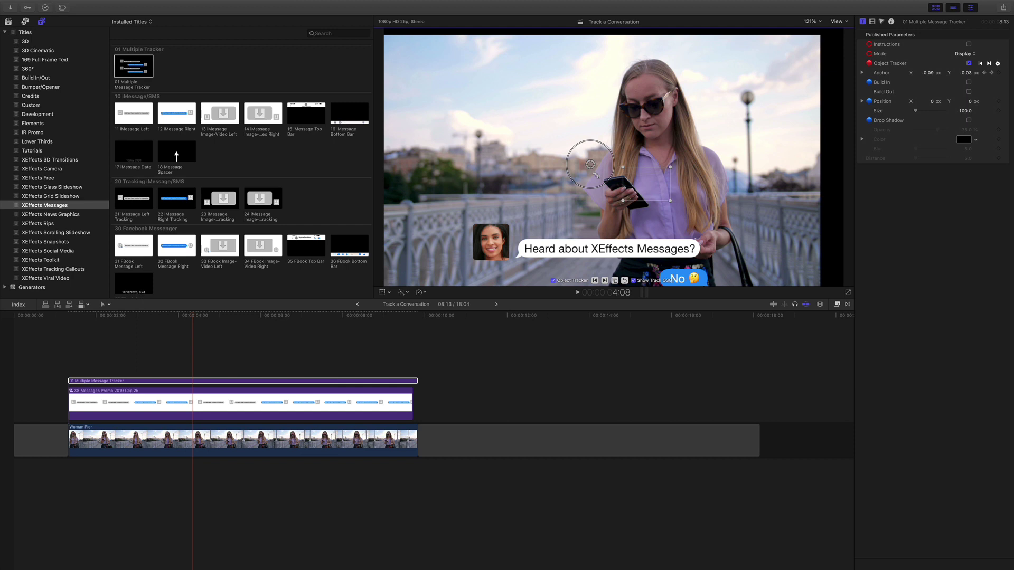
Step: Combine the tracker title and messages clips into compound clip 'Track a Conversation Clip'
{"action": "left_click_drag", "start_coordinate": [237, 347], "coordinate": [227, 395]}
{"action": "right_click", "coordinate": [238, 397]}
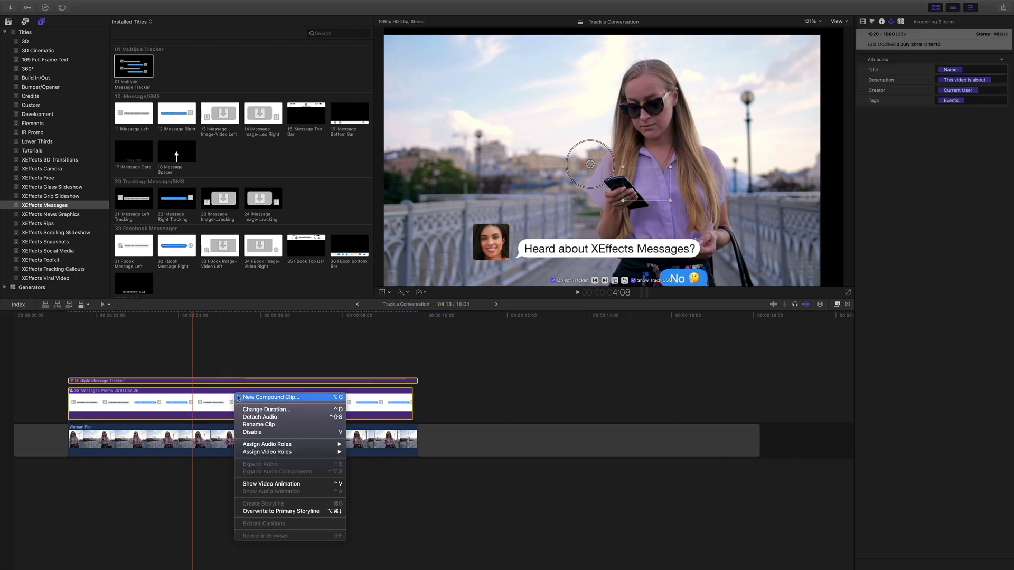
{"action": "left_click", "coordinate": [246, 398]}
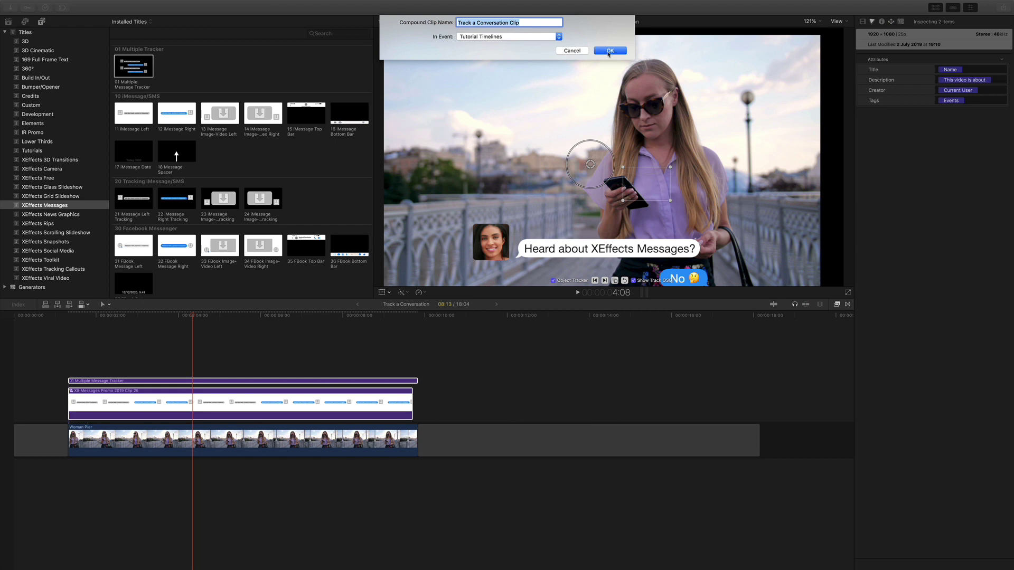
{"action": "left_click", "coordinate": [609, 53]}
Step: Inside the compound clip, shrink the message bubbles to Size 63.1, then return to the project
{"action": "left_click", "coordinate": [197, 316]}
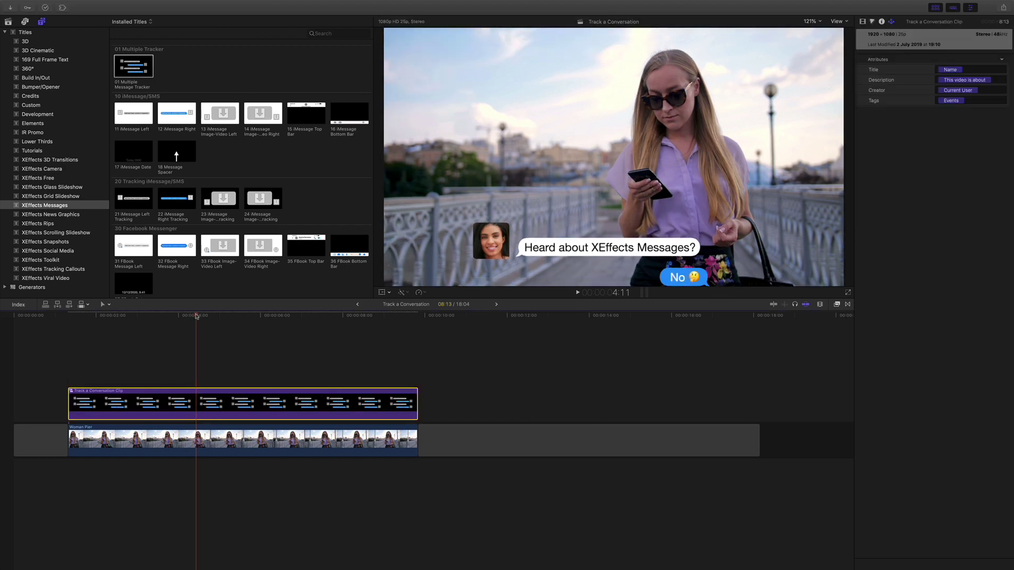
{"action": "mouse_move", "coordinate": [196, 316]}
{"action": "left_mouse_down"}
{"action": "mouse_move", "coordinate": [97, 316]}
{"action": "mouse_move", "coordinate": [210, 316]}
{"action": "left_mouse_up"}
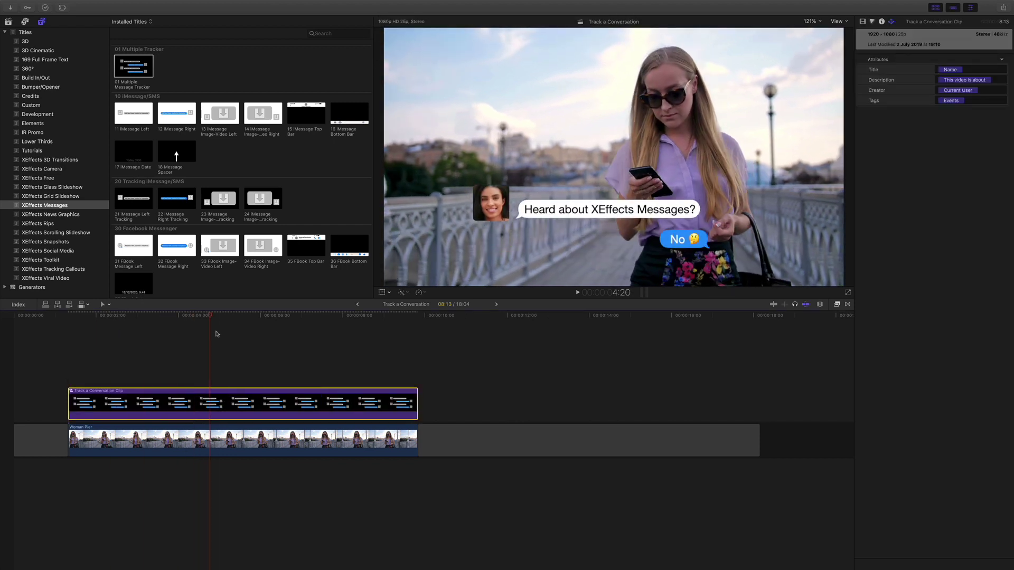
{"action": "double_click", "coordinate": [202, 406]}
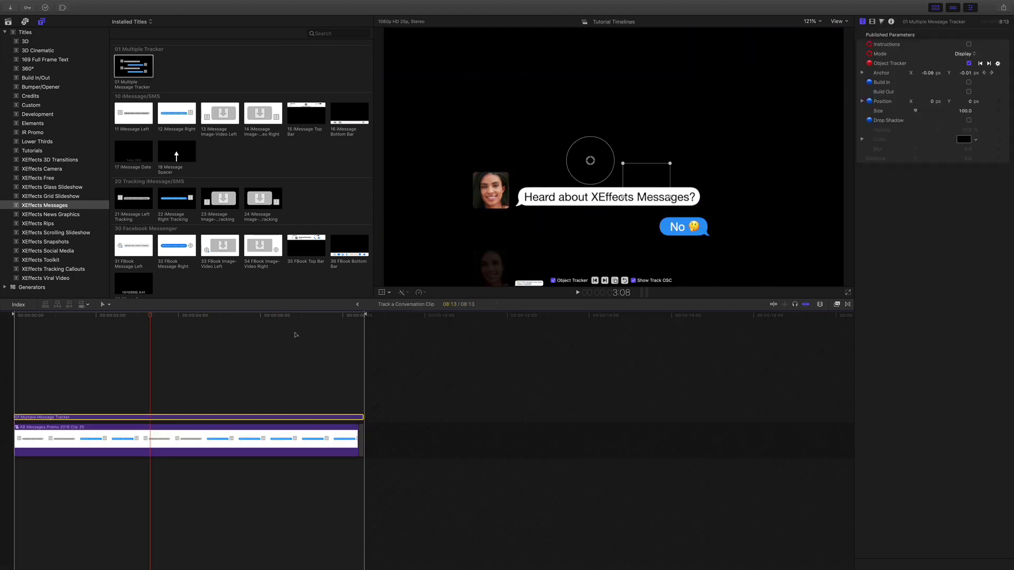
{"action": "left_click_drag", "start_coordinate": [604, 175], "coordinate": [512, 72]}
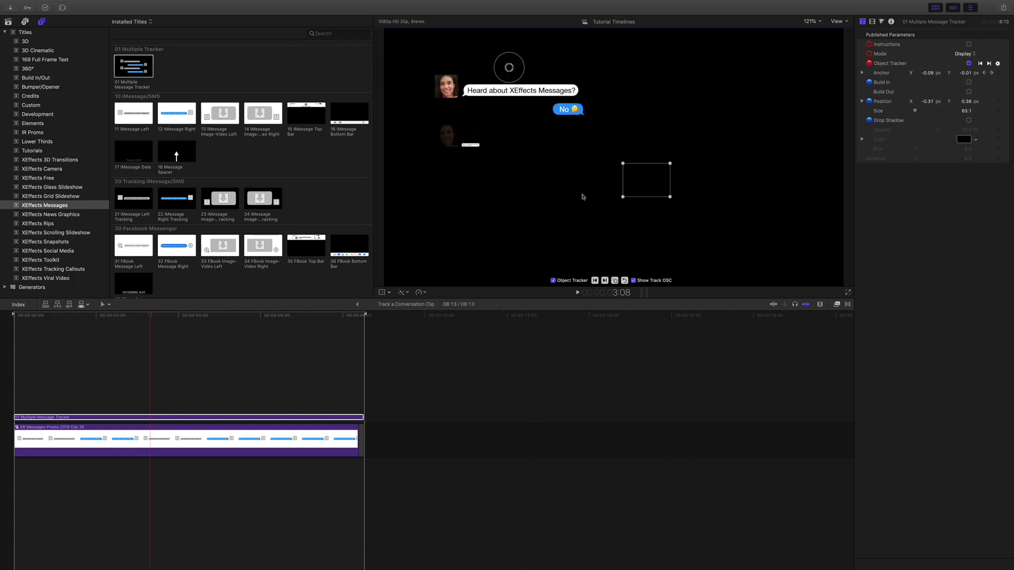
{"action": "left_click", "coordinate": [357, 305]}
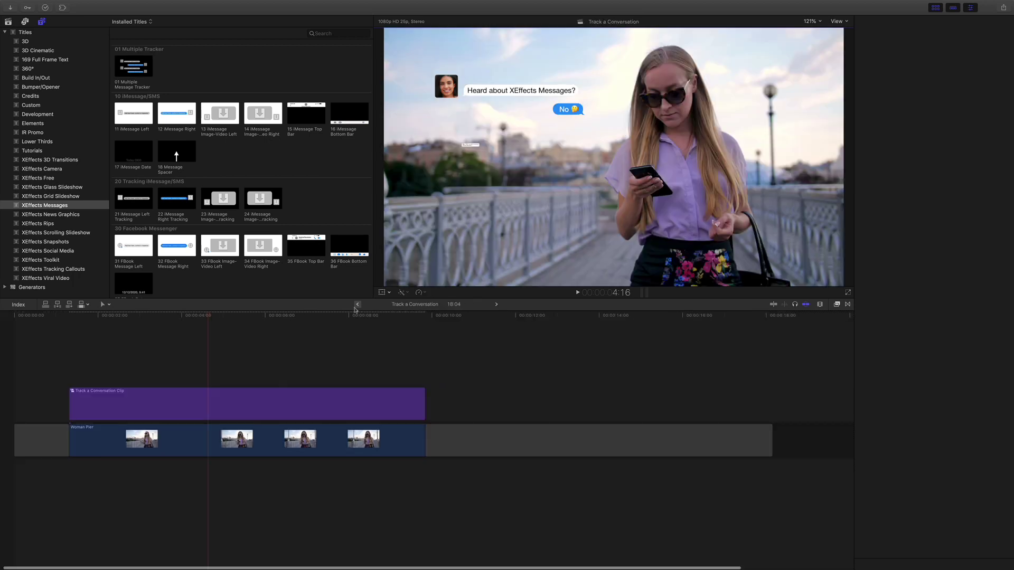
{"action": "left_click", "coordinate": [68, 316]}
{"action": "key", "text": "space"}
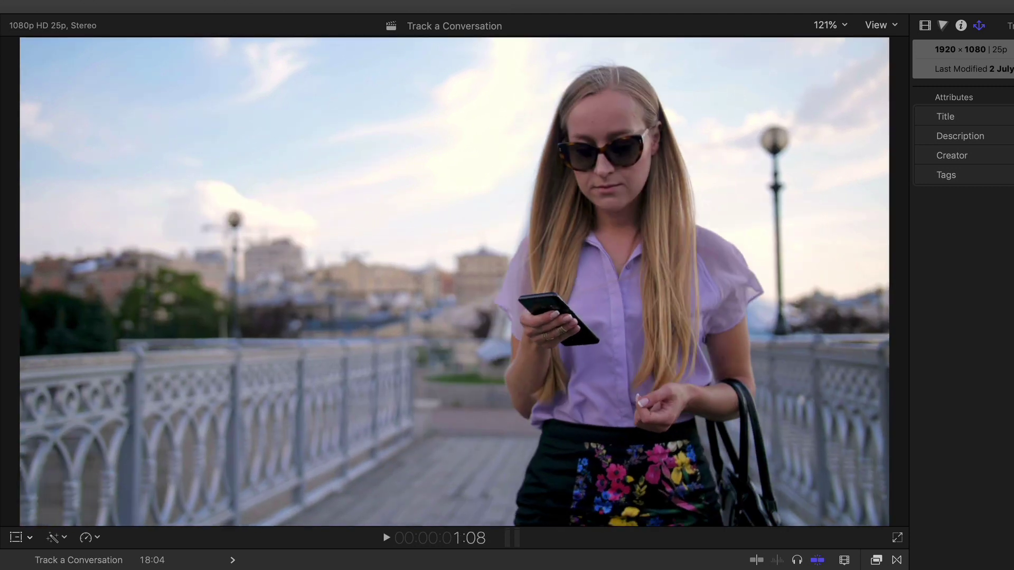
{"action": "key", "text": "space"}
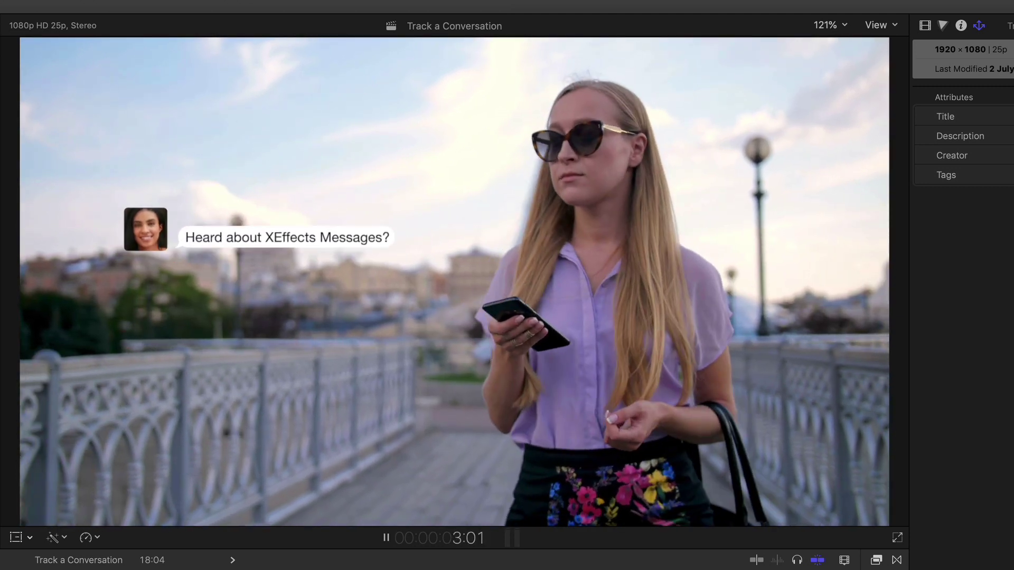
{"action": "key", "text": "space"}
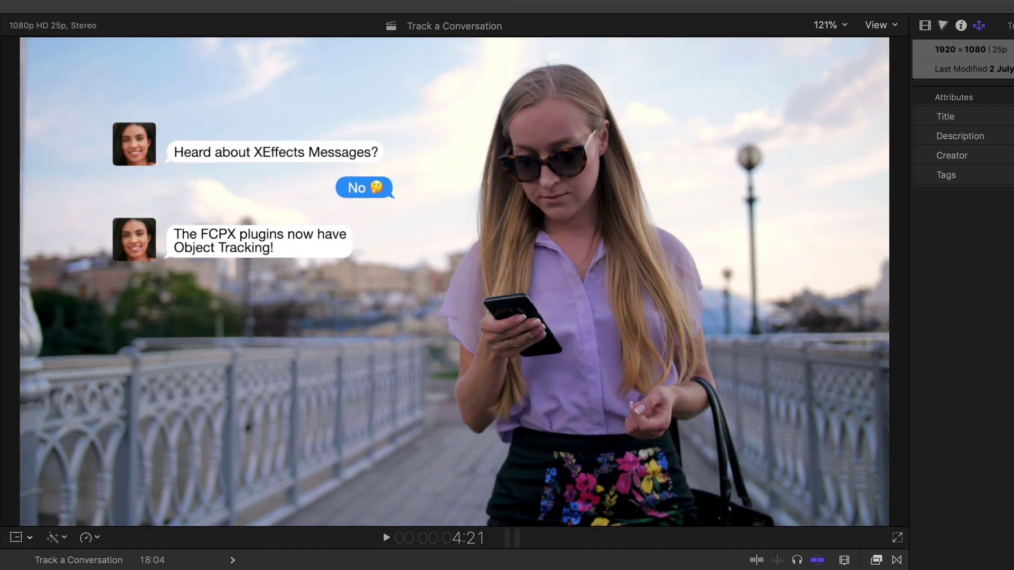
{"action": "key", "text": "Escape"}
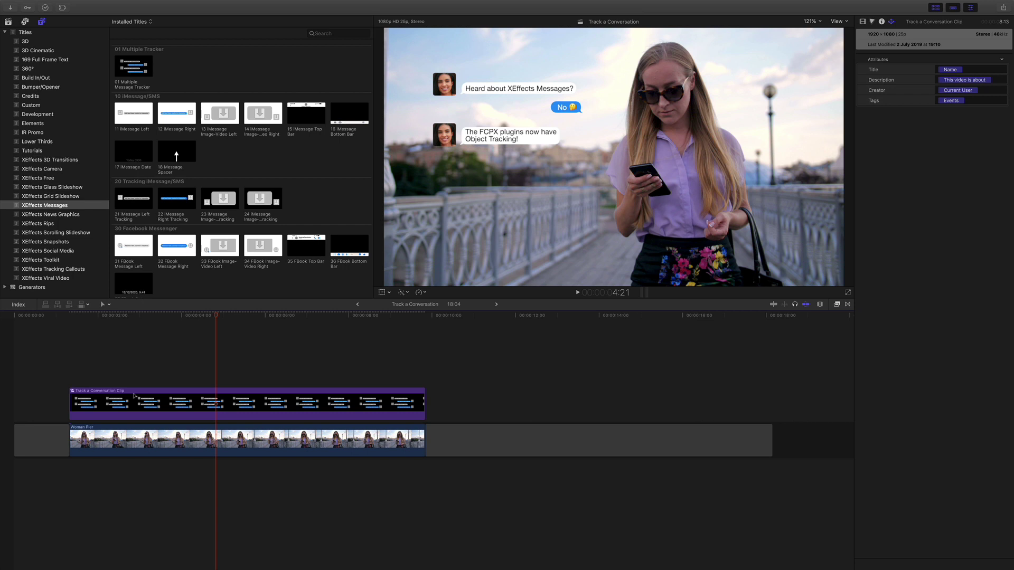
{"action": "key", "text": "Up"}
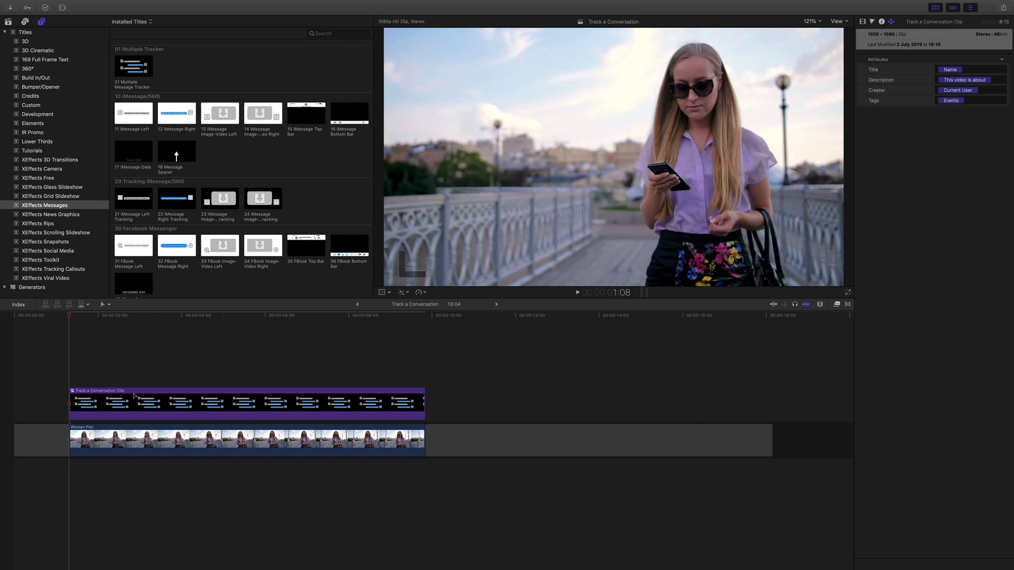
{"action": "key", "text": "space"}
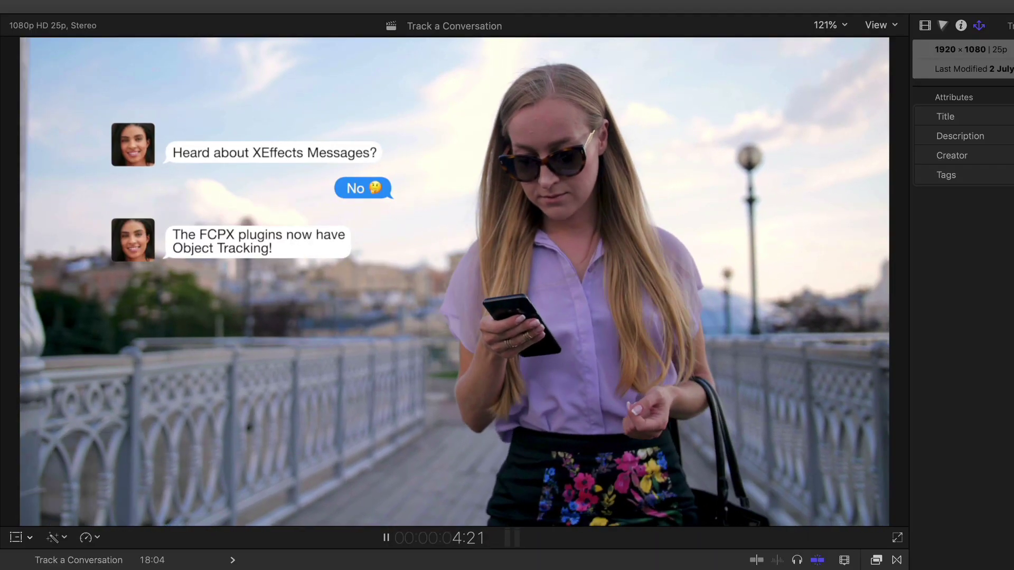
{"action": "key", "text": "space"}
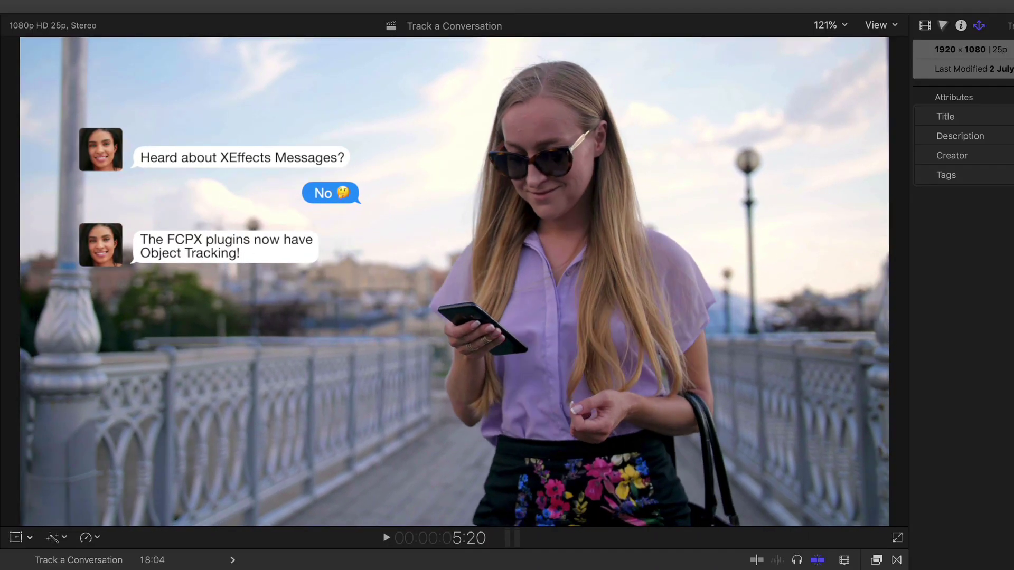
{"action": "key", "text": "space"}
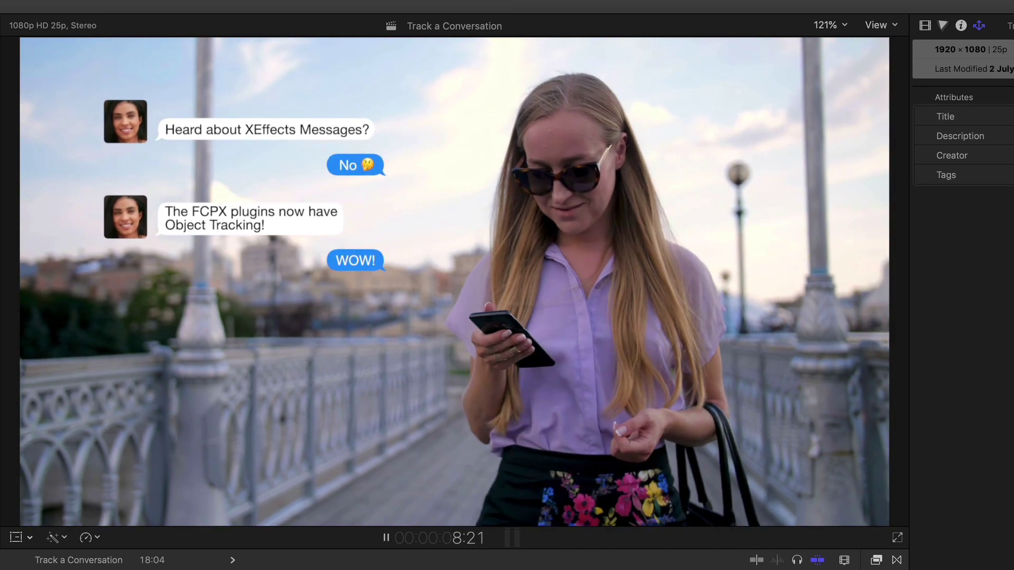
{"action": "key", "text": "space"}
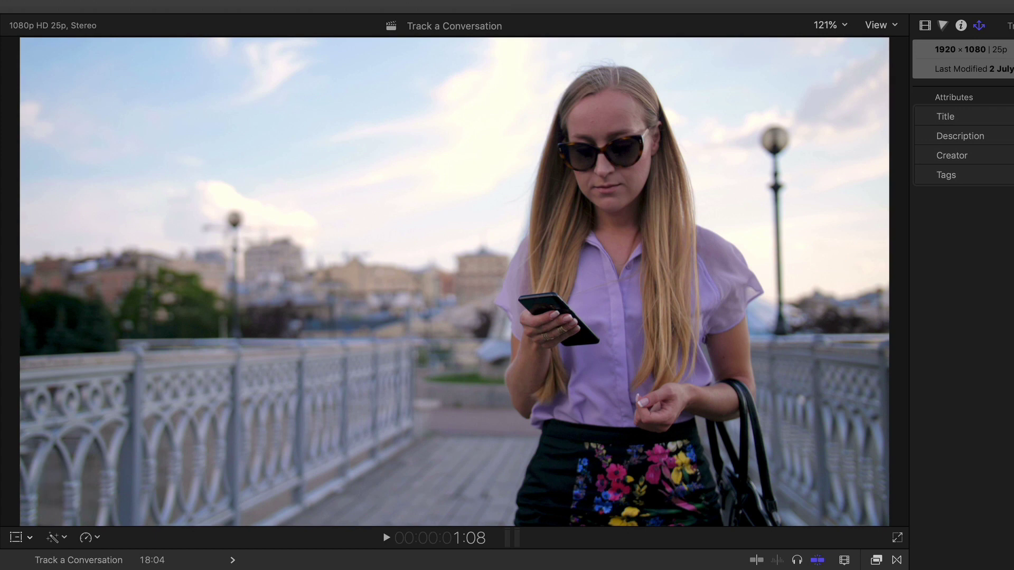
{"action": "key", "text": "space"}
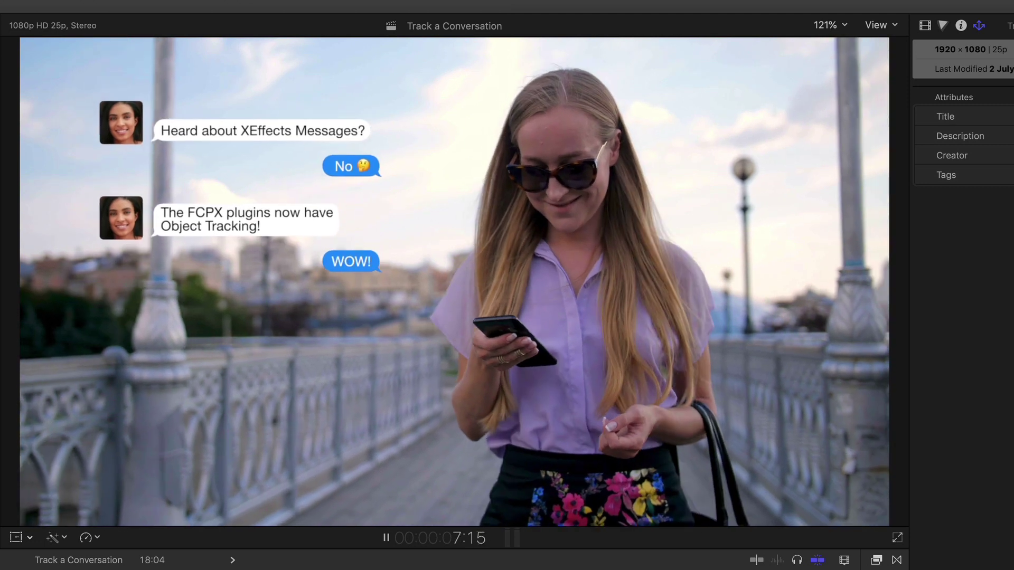
{"action": "key", "text": "space"}
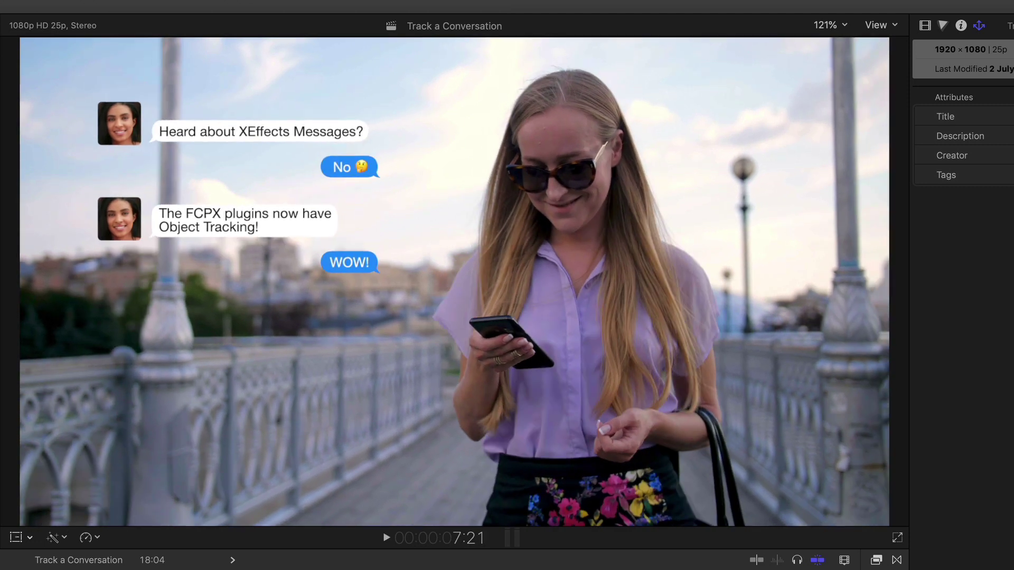